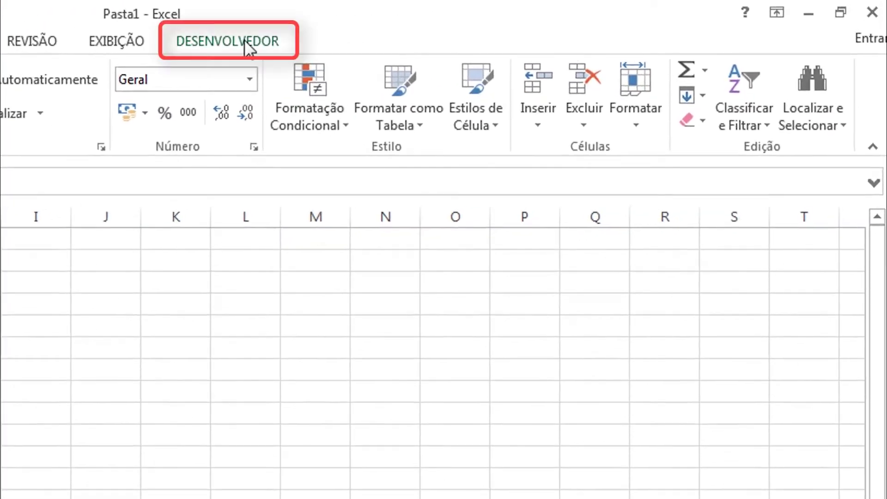
From the Desenvolvedor tab, open the VBA editor and insert a new empty Módulo1 code module
left_click(503, 23)
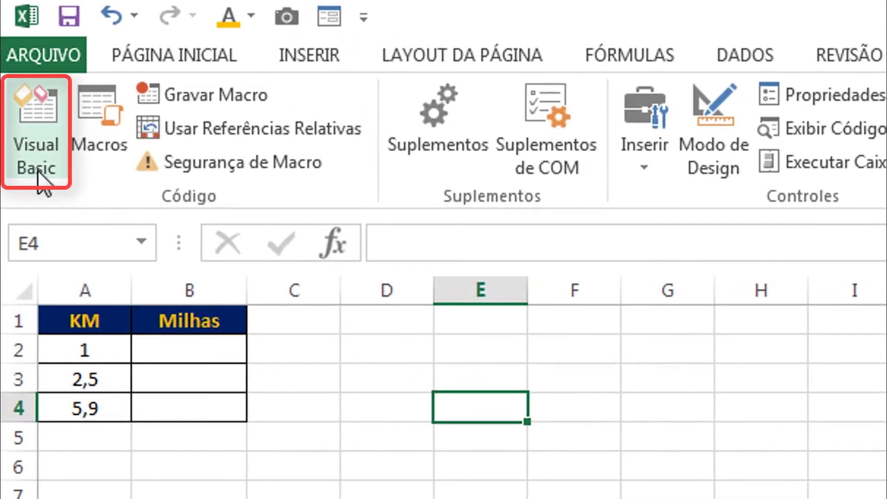
left_click(40, 171)
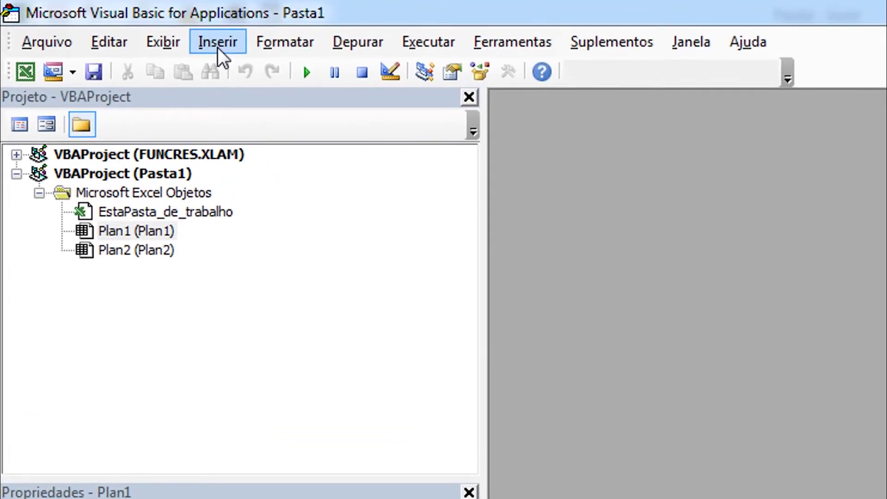
left_click(217, 46)
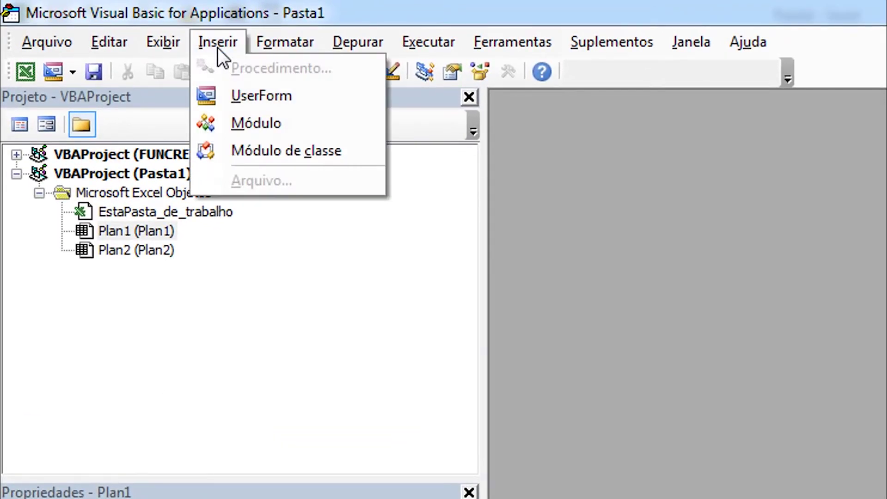
left_click(242, 129)
left_click(116, 290)
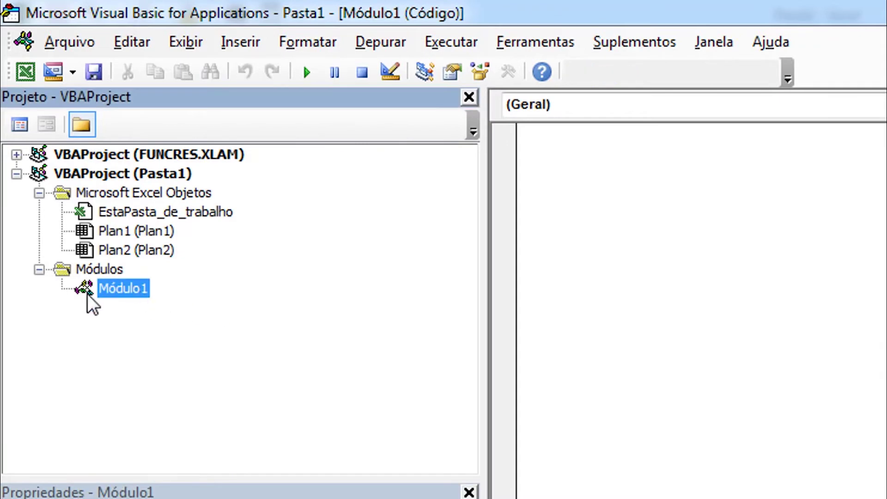
left_click(535, 176)
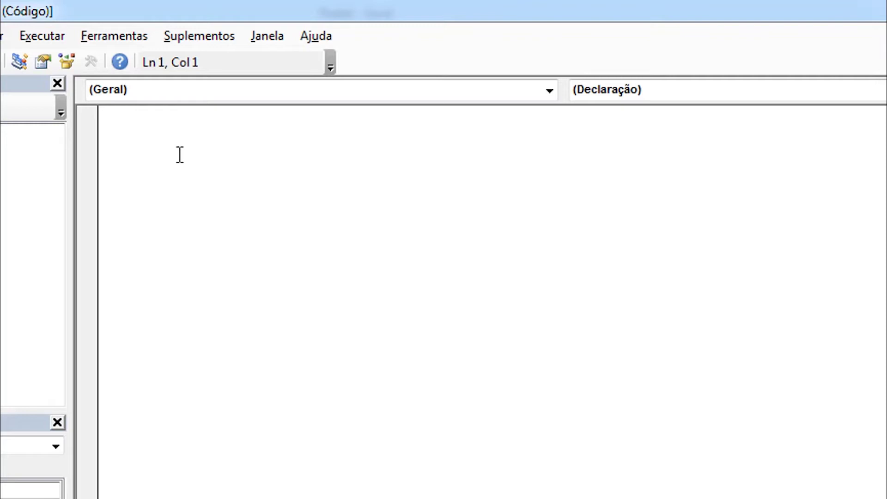
Type the Function and End Function lines of a new function block in Módulo1
type("Functio")
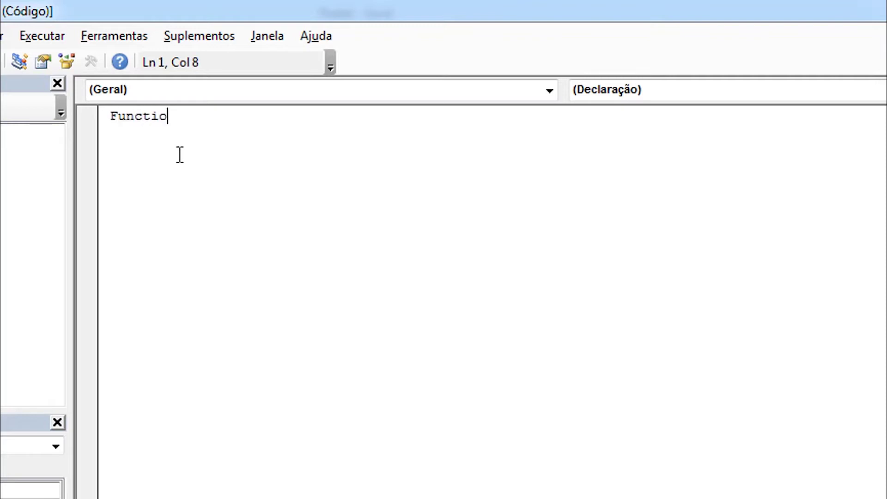
type("n")
key("Return")
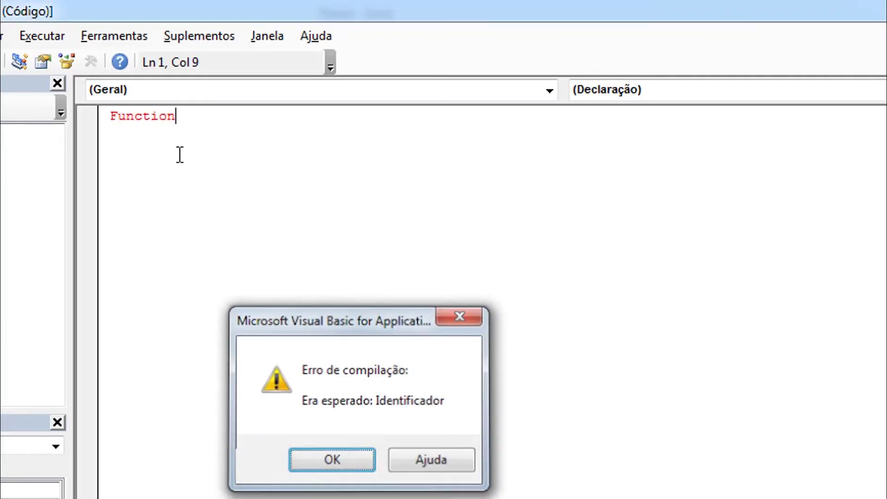
key("Return")
type("End ")
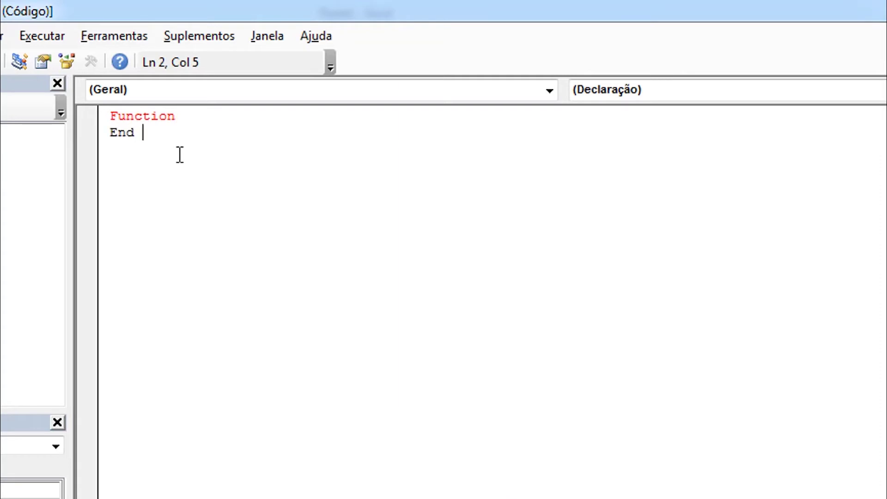
type("Function")
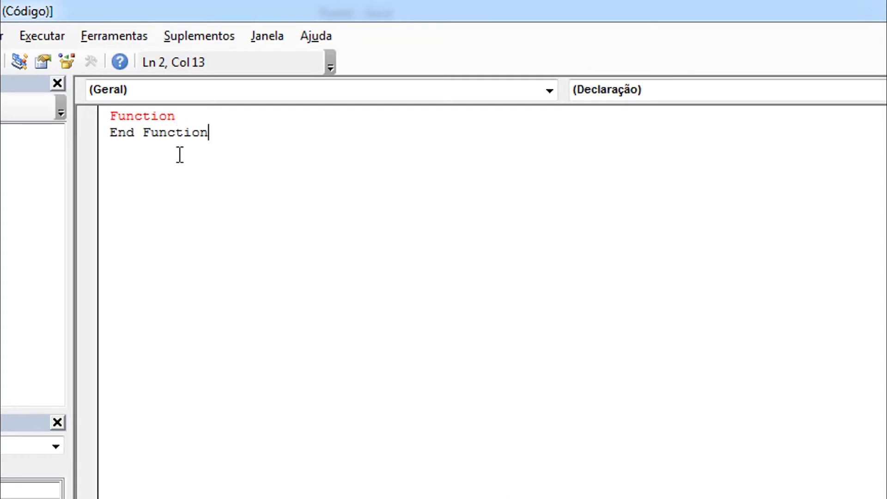
key("Return")
Declare KM(Milhas As Integer) with the body KM = (Milhas * 1.60934)
left_click(186, 115)
type("KM")
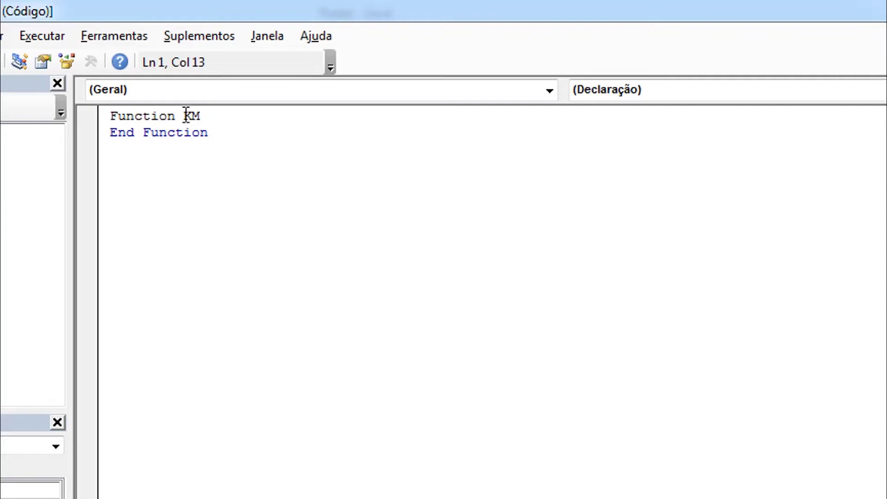
type("(Mi")
type("lhas")
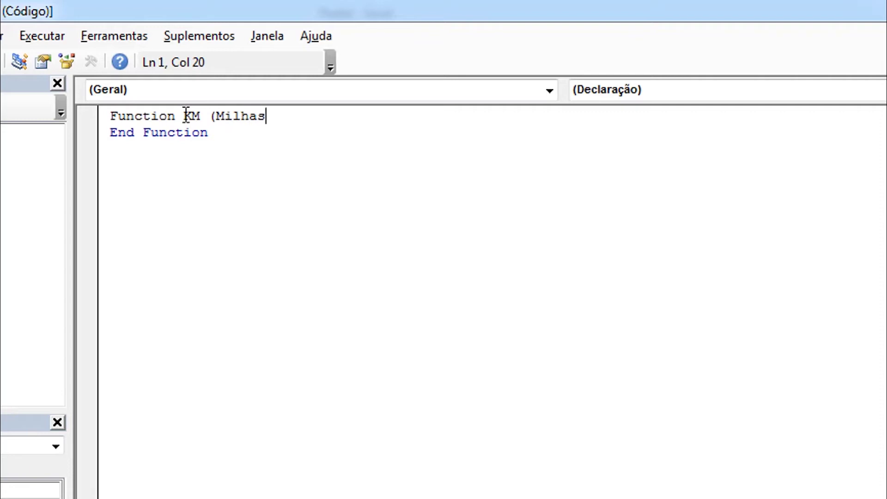
type(" As ")
type("In")
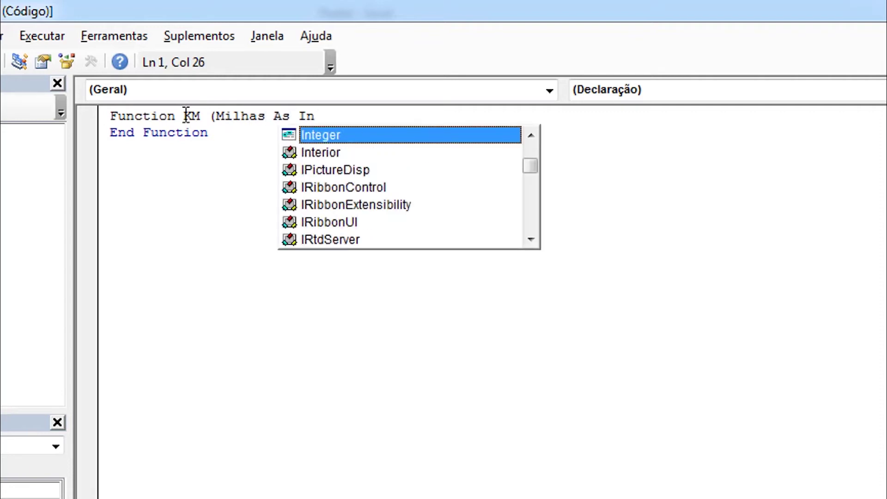
key("Tab")
type(")")
key("Return")
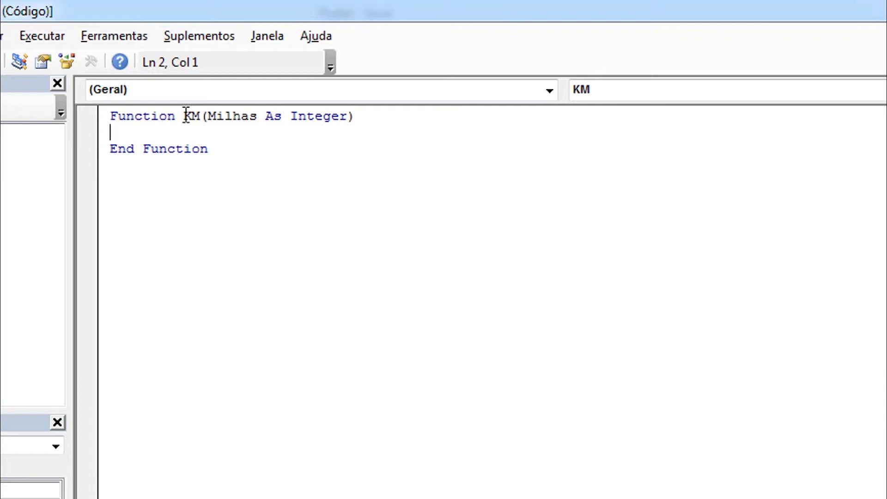
type("KM ")
type("= ")
type("(")
type("Milha ")
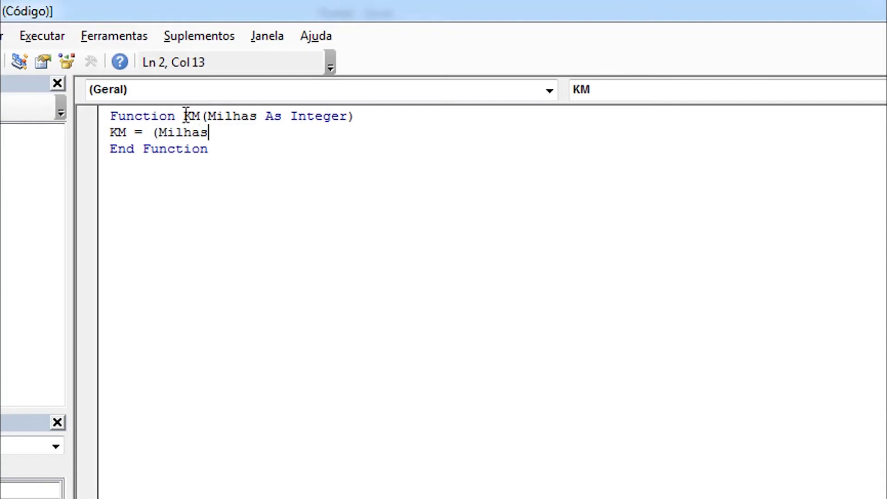
type(" * 1")
type(".609")
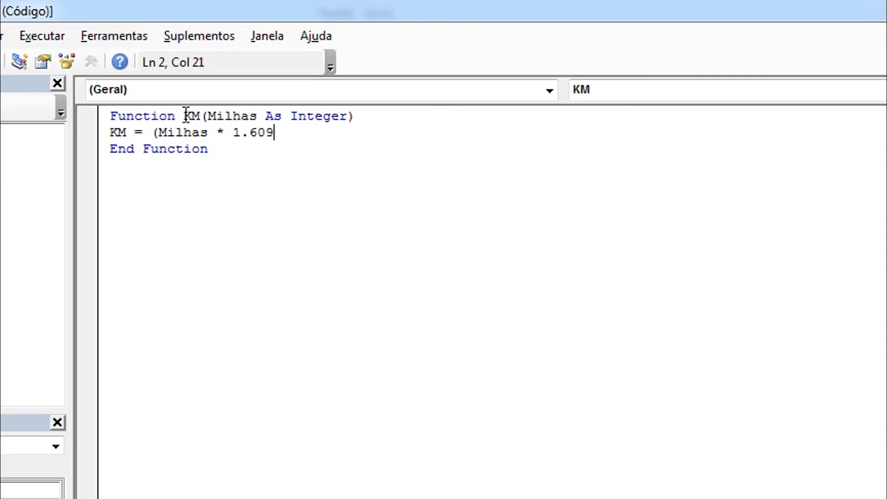
type("34)")
left_click(283, 229)
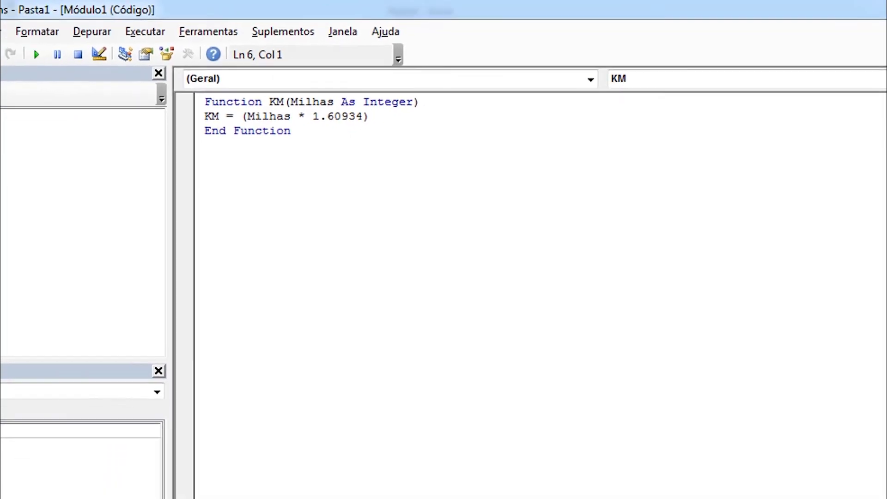
Enter =KM(A2) in B2 and fill it down to B4 (1,60934, 3,21868, 9,65604), then return to VBA
key("alt+F11")
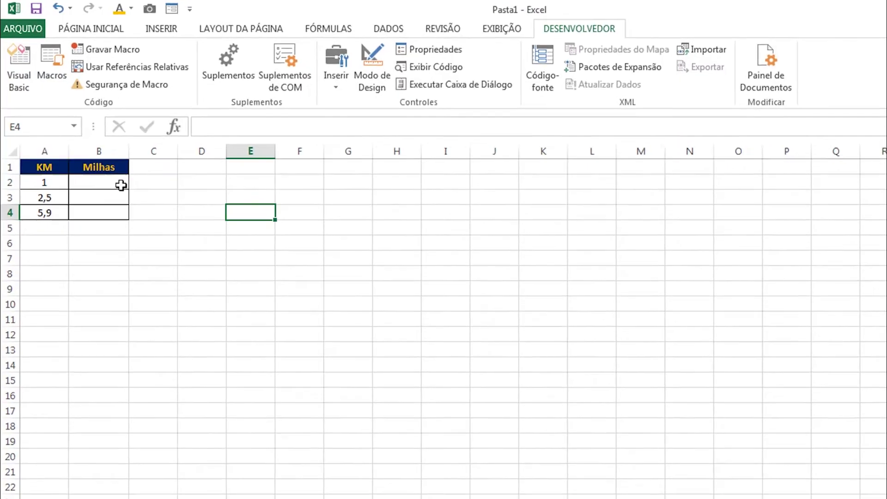
left_click(118, 177)
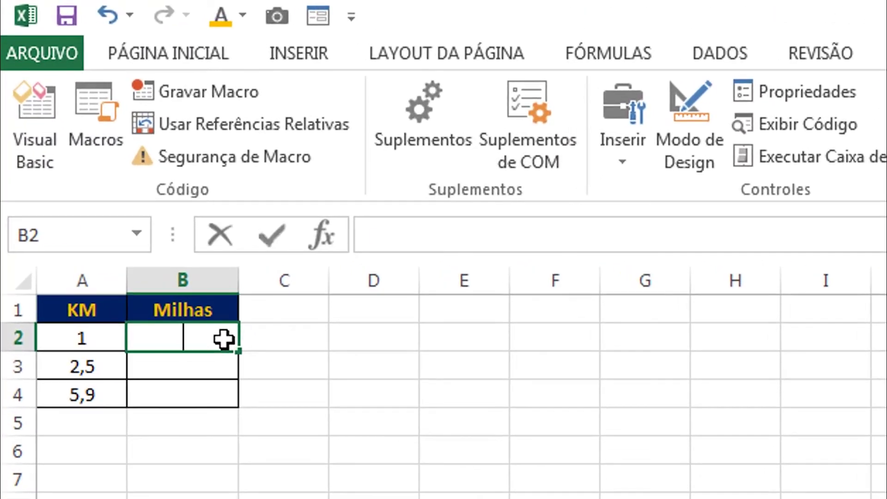
type("=KM")
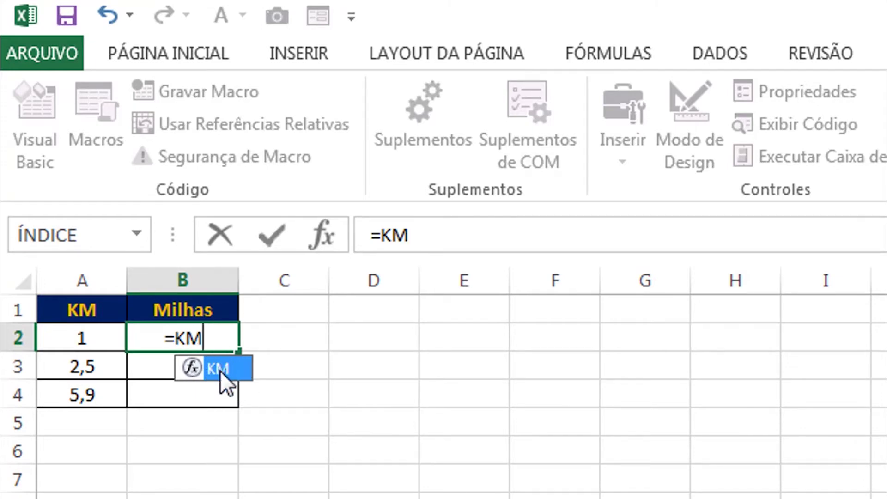
type("(")
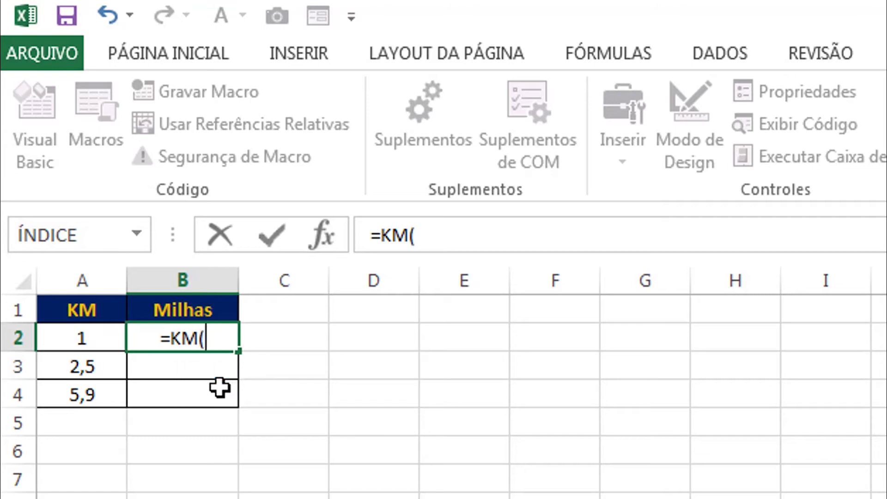
left_click(89, 335)
type(")")
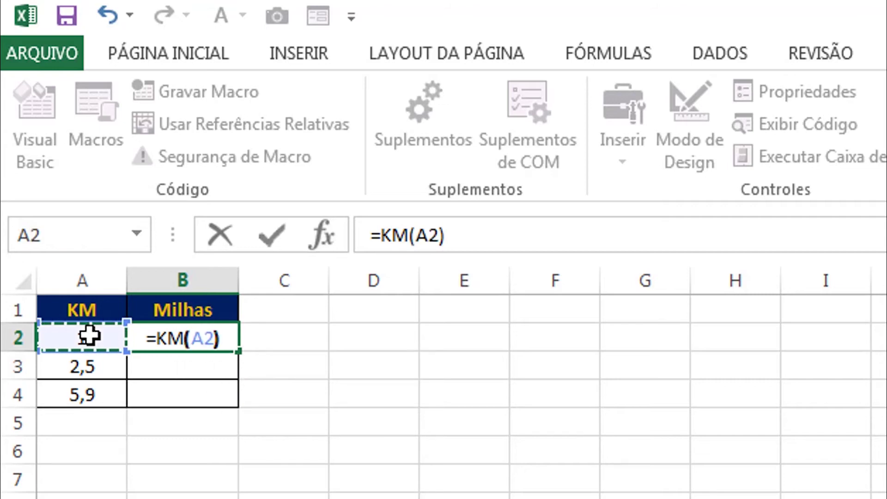
key("Return")
left_click(229, 336)
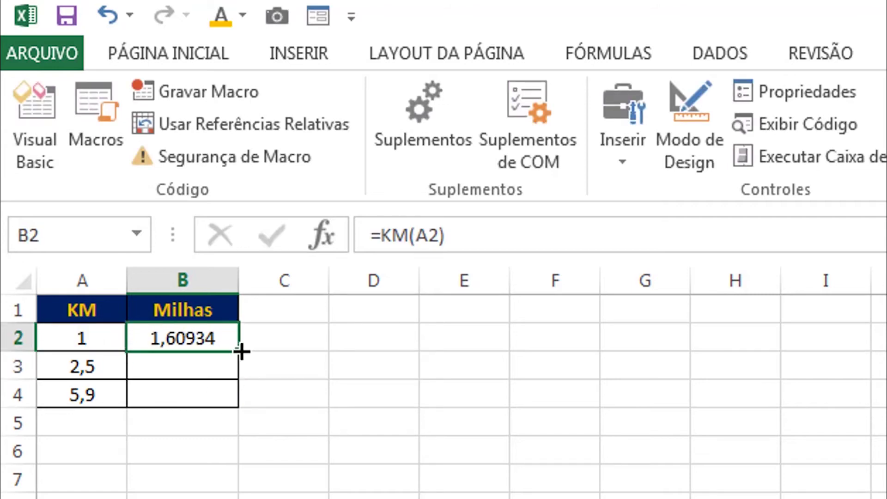
left_click_drag(239, 351, 231, 405)
left_click(230, 443)
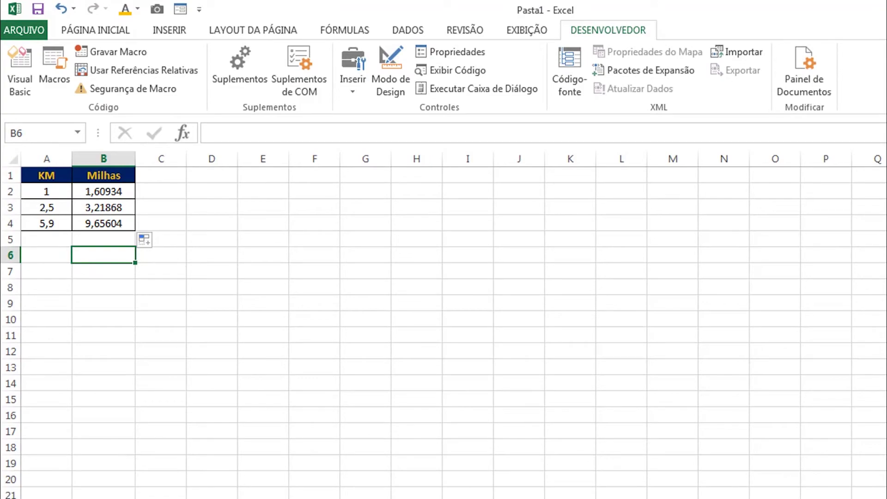
left_click(355, 475)
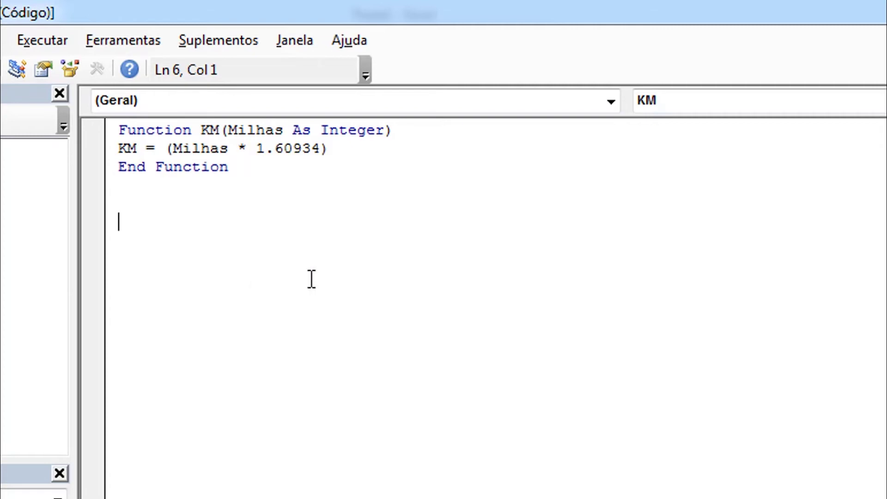
Declare Function arearetangulo(comprimento As Double, largura As Double) in Módulo1
type("Function ")
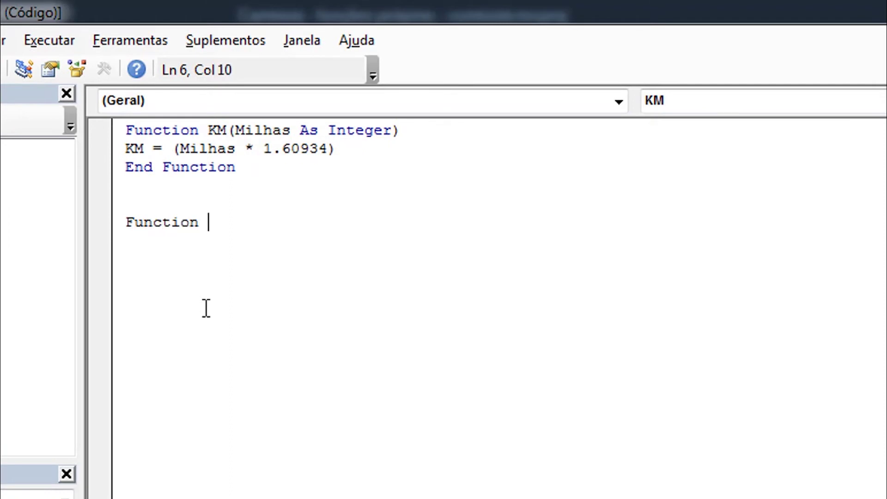
type("area")
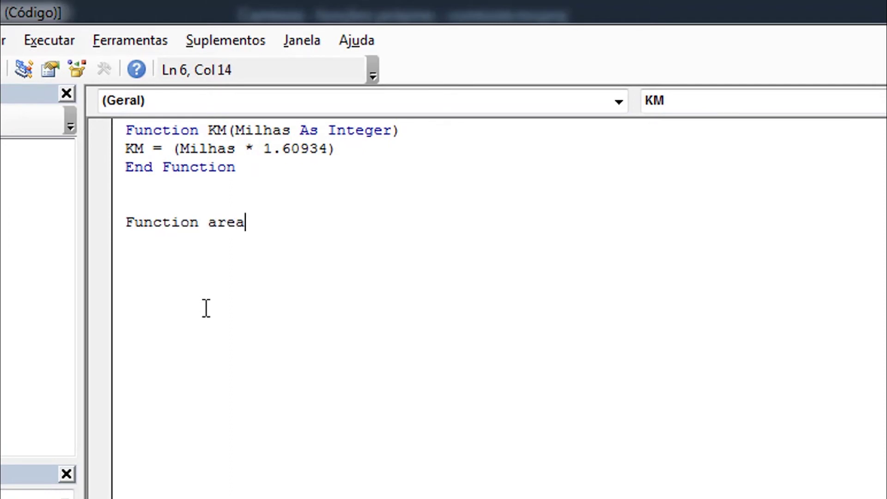
type("retan")
key("BackSpace")
key("BackSpace")
type("tan")
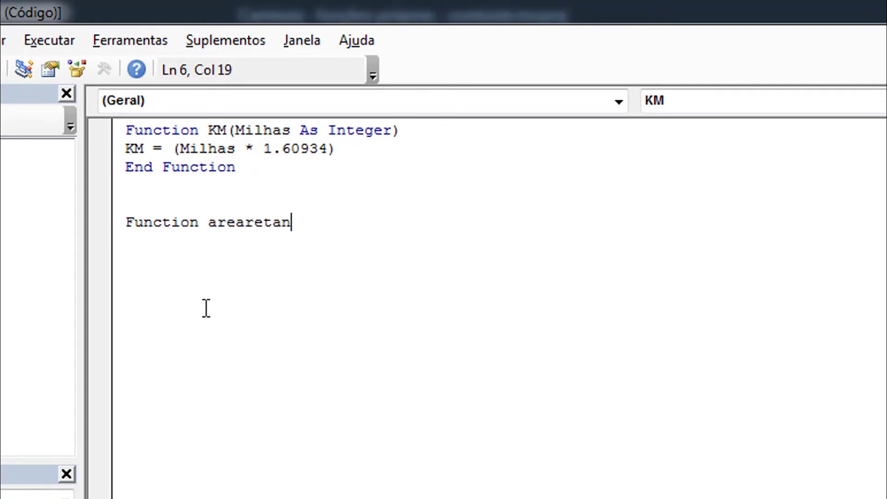
type("gulo (")
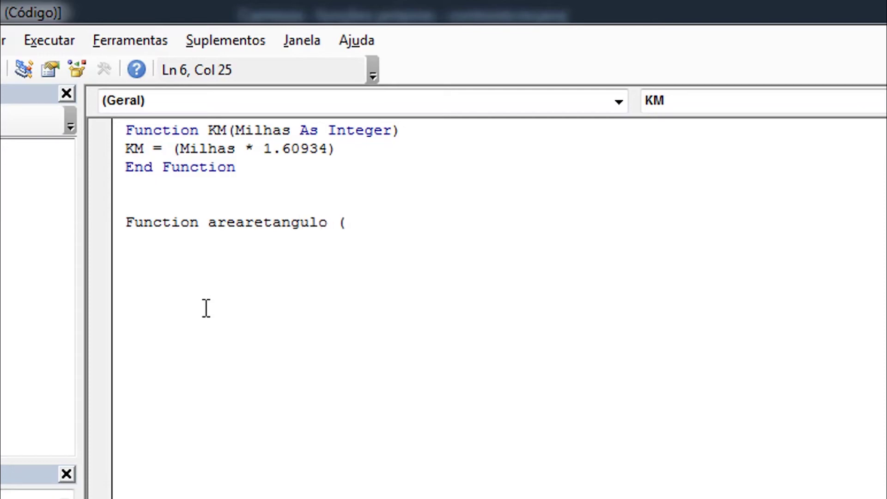
type("comprimento as ")
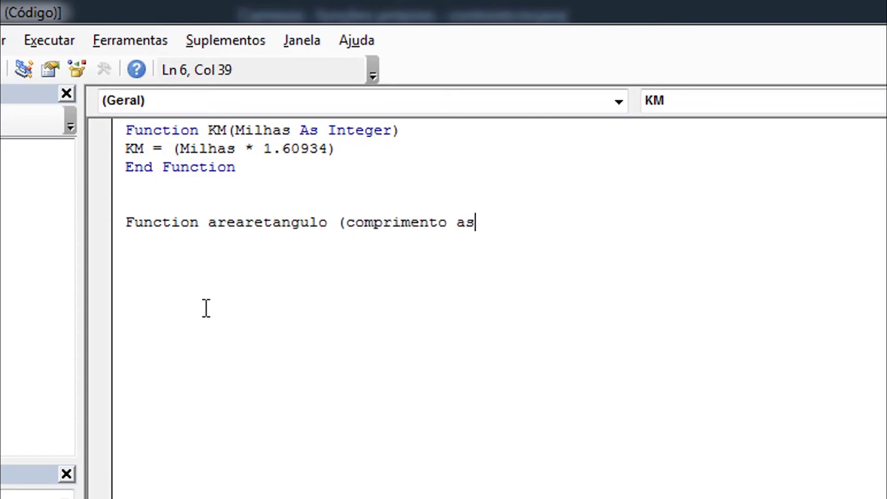
type("dou")
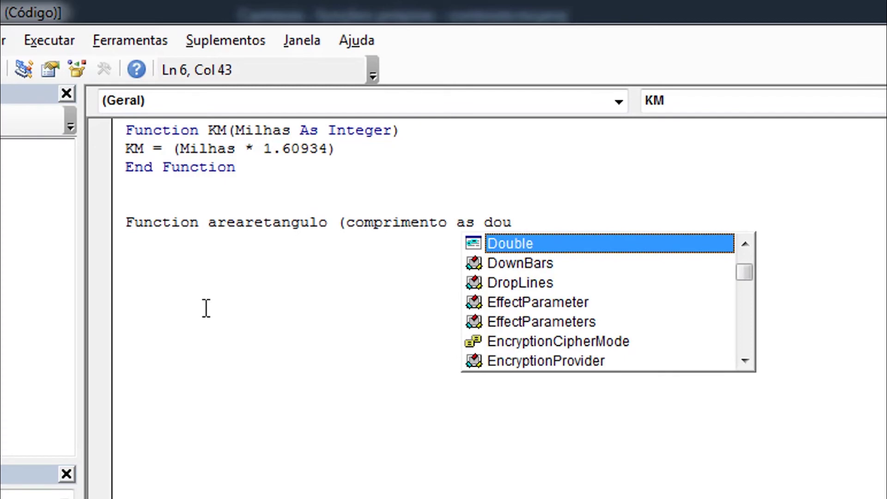
key("Tab")
type(", lar")
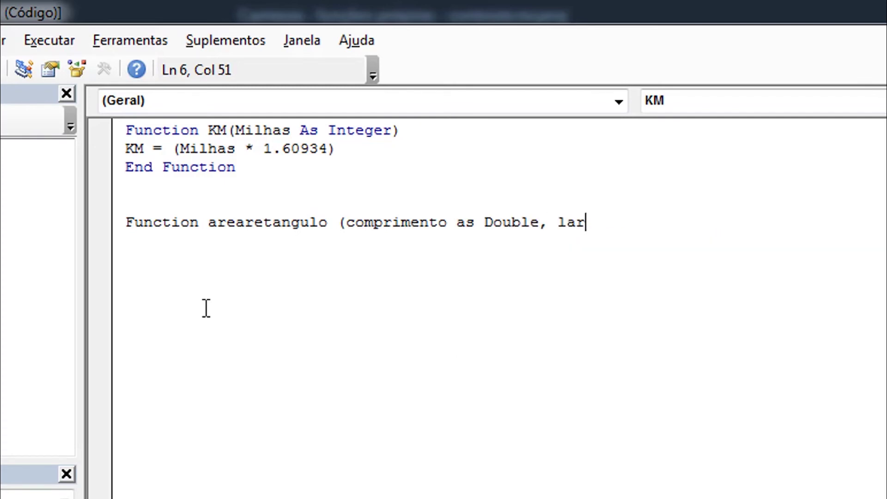
type("gura as s")
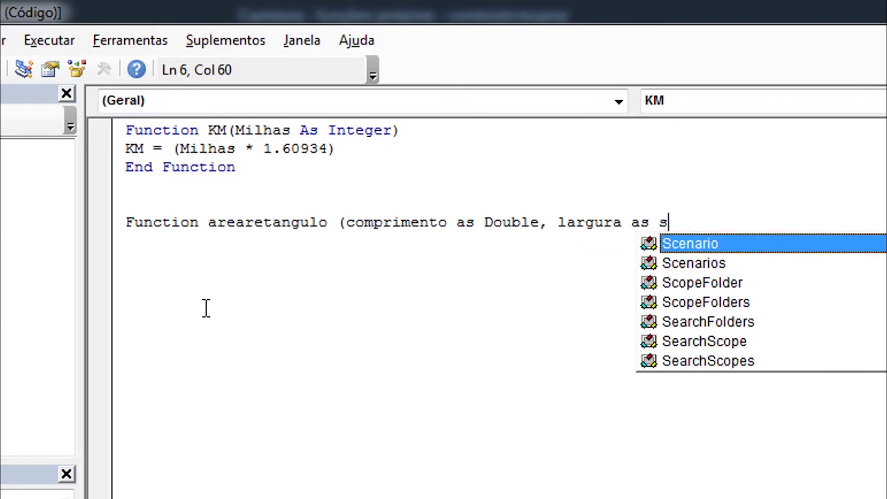
type("ou")
key("BackSpace")
key("BackSpace")
key("BackSpace")
type("dou")
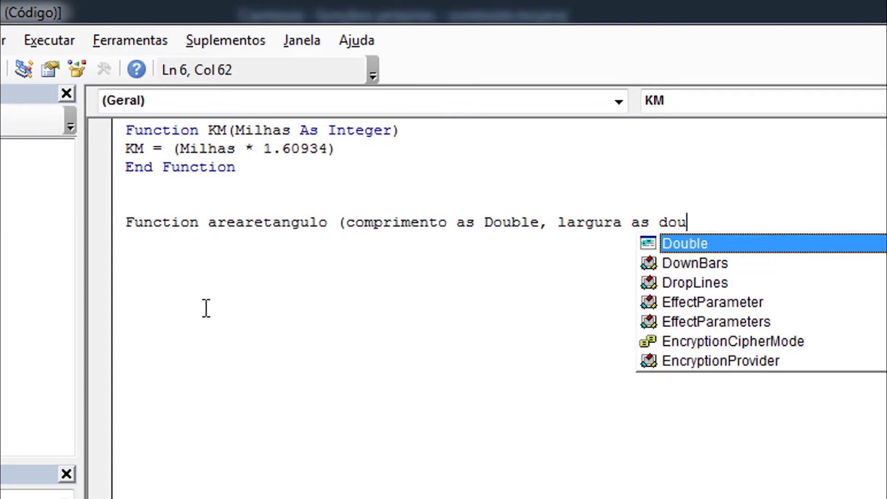
key("Tab")
type(")")
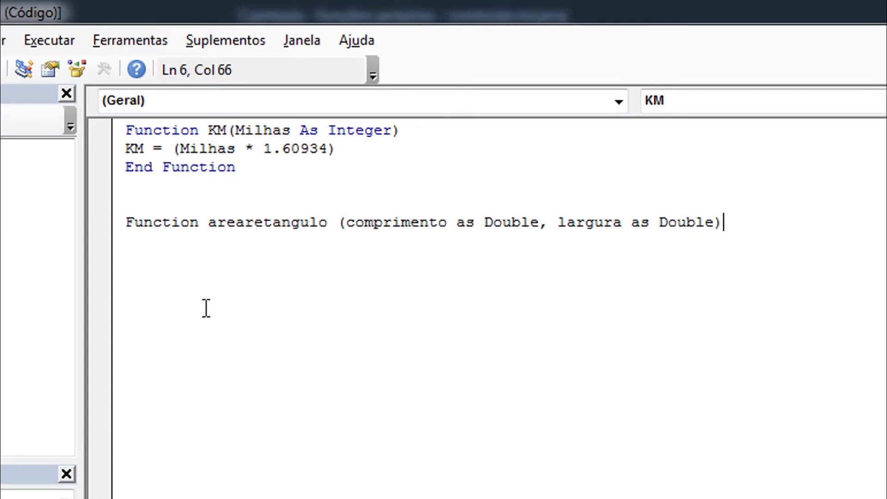
key("Return")
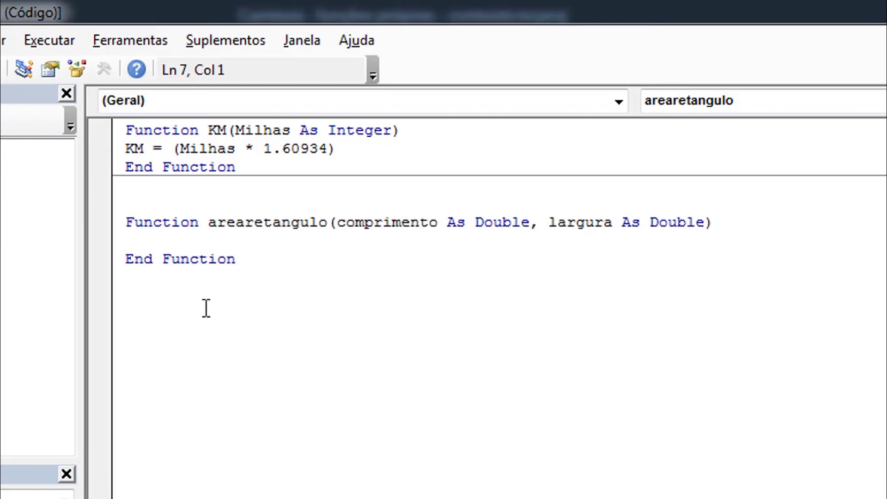
Add the body line arearetangulo = (comprimento * largura)
type("area")
type("retangulo ")
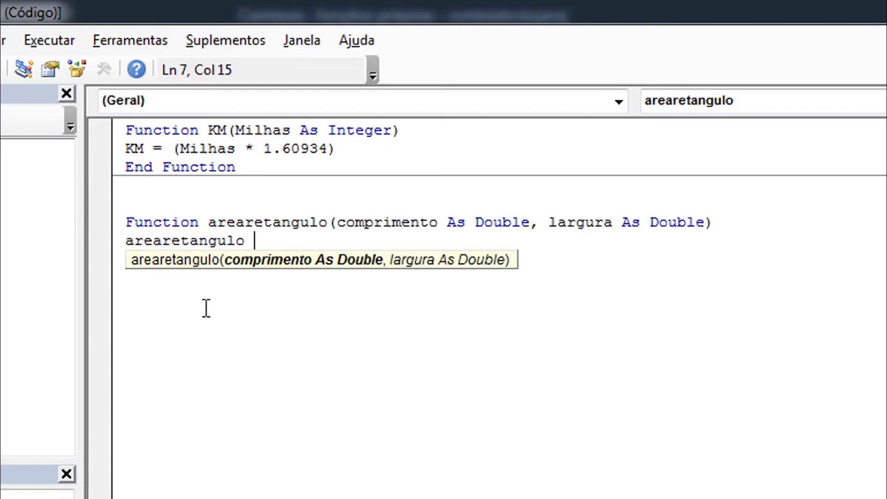
type("= (co")
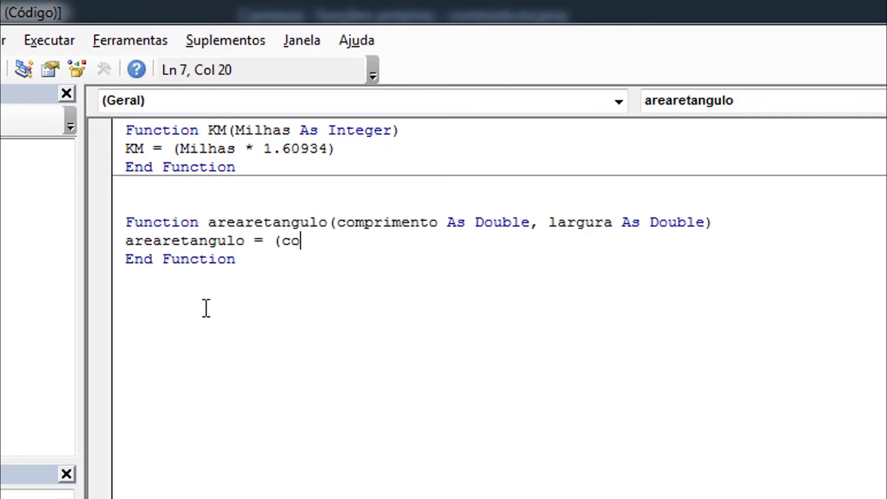
type("mprimento ")
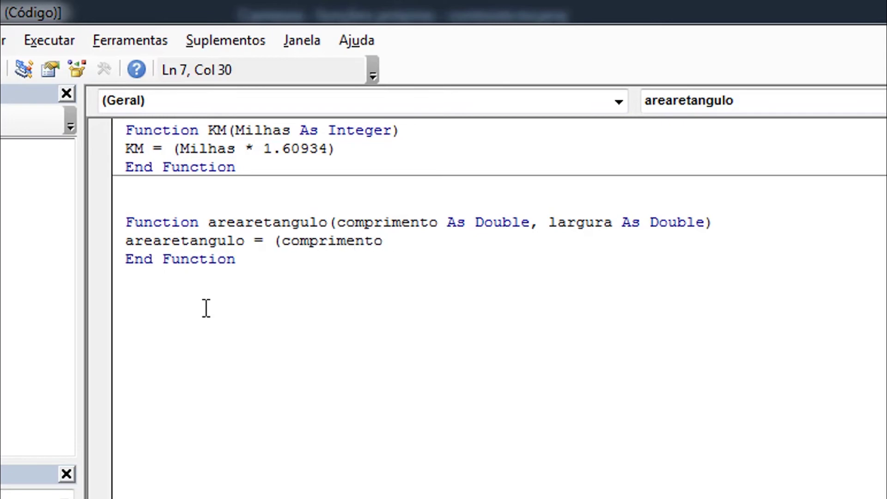
type("* largura")
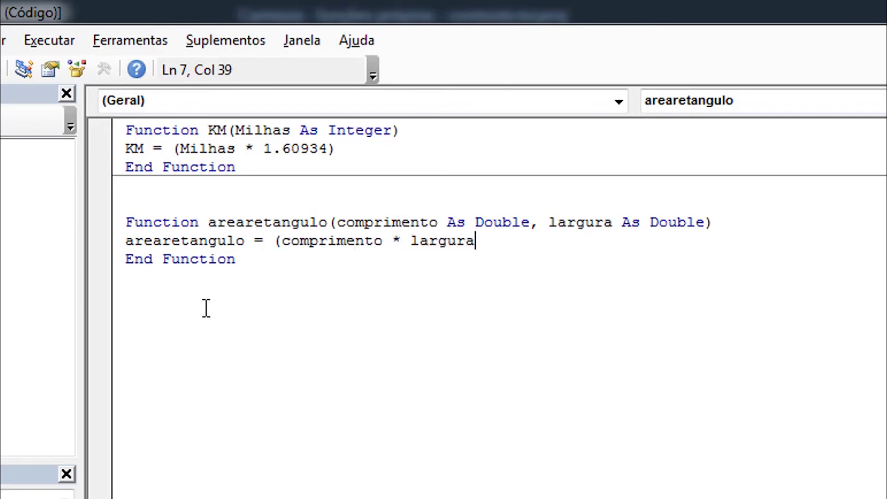
type(")")
left_click_drag(254, 261, 129, 270)
left_click(152, 295)
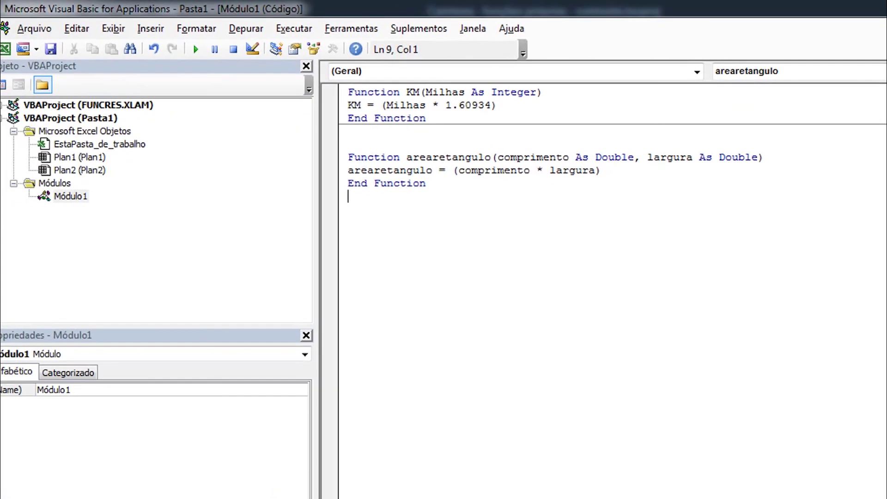
Enter =arearetangulo(A2;B2) in cell C2 of the Area column
left_click(198, 485)
key("ctrl+Page_Down")
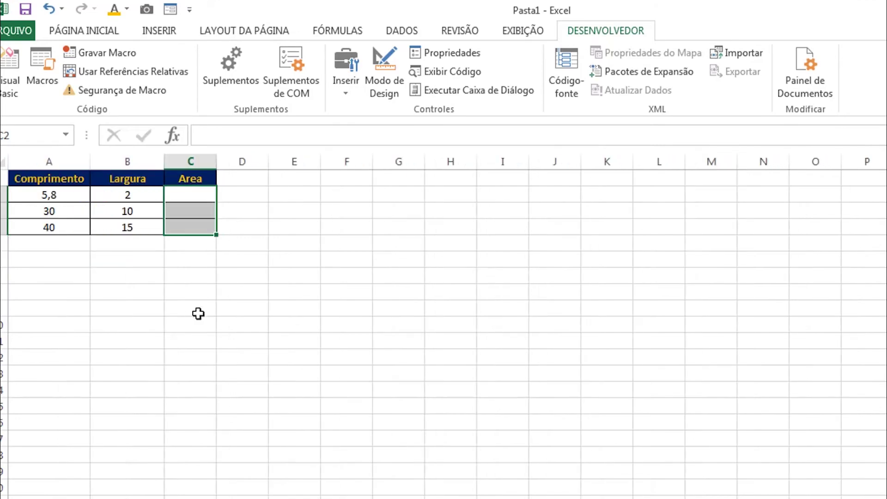
left_click(197, 312)
left_click(203, 198)
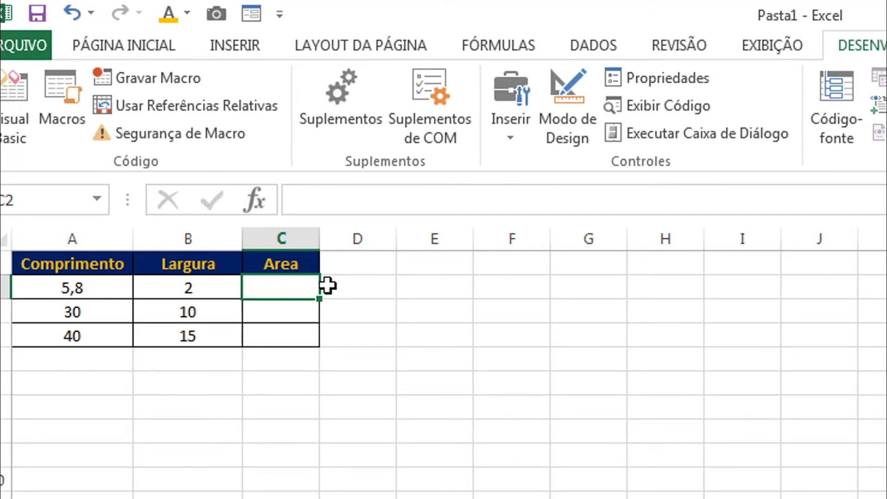
type("=area")
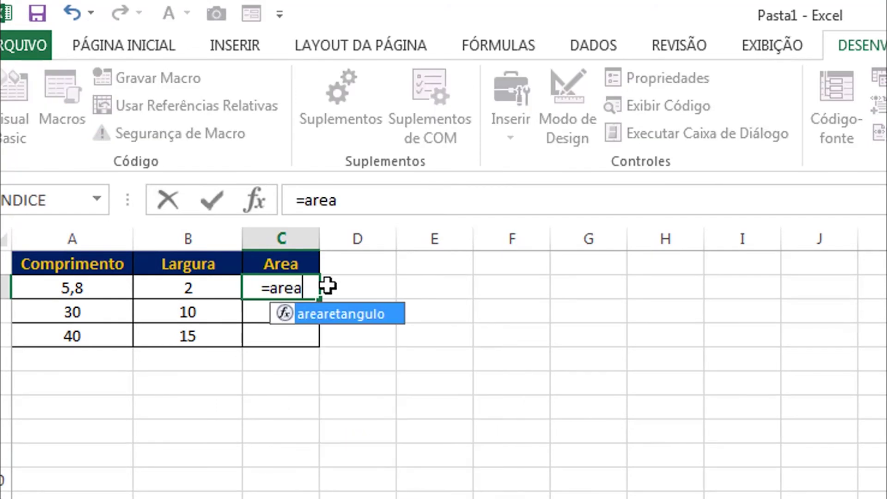
double_click(352, 316)
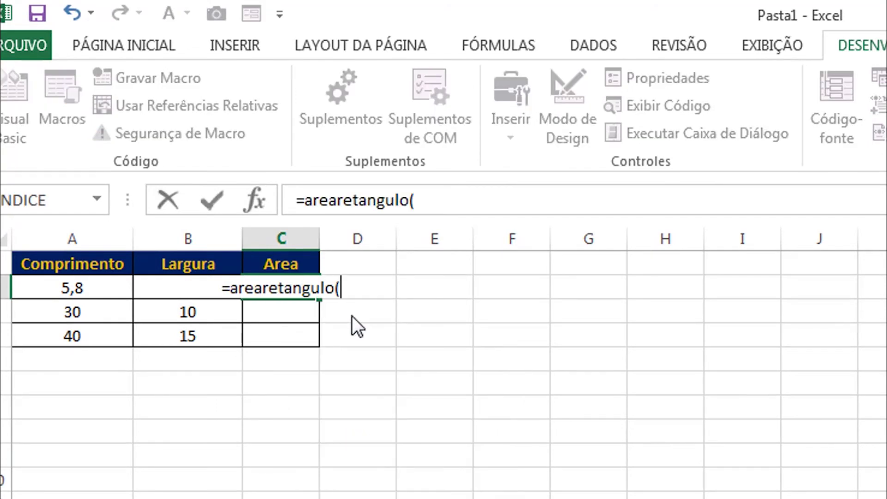
left_click(90, 285)
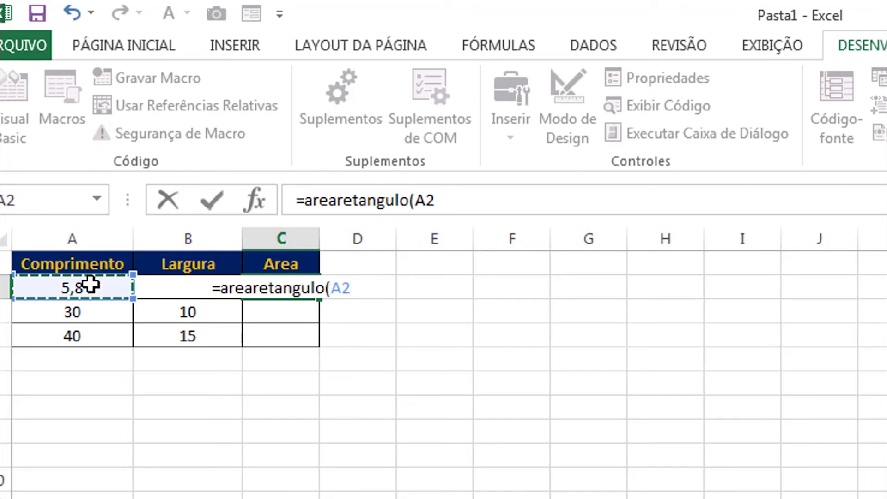
type(";")
left_click(142, 285)
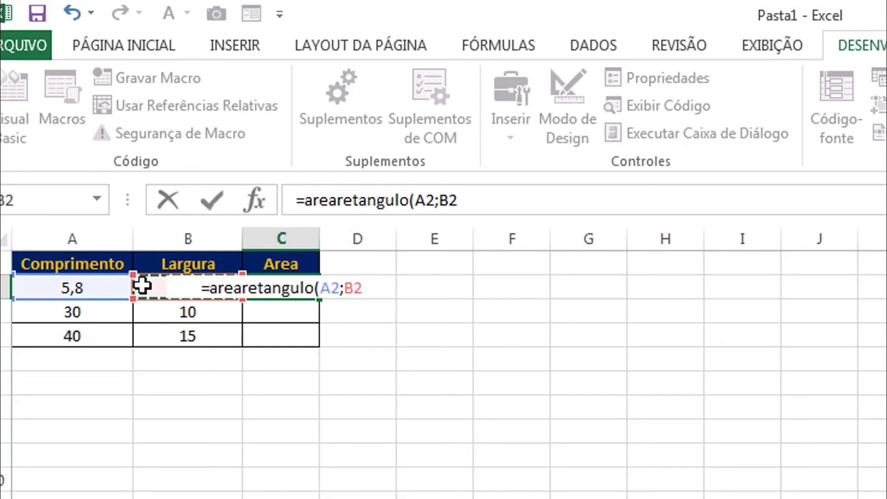
type(")")
key("Return")
Fill the C2 area formula down to C4, giving 11,6, 300 and 600
left_click(293, 284)
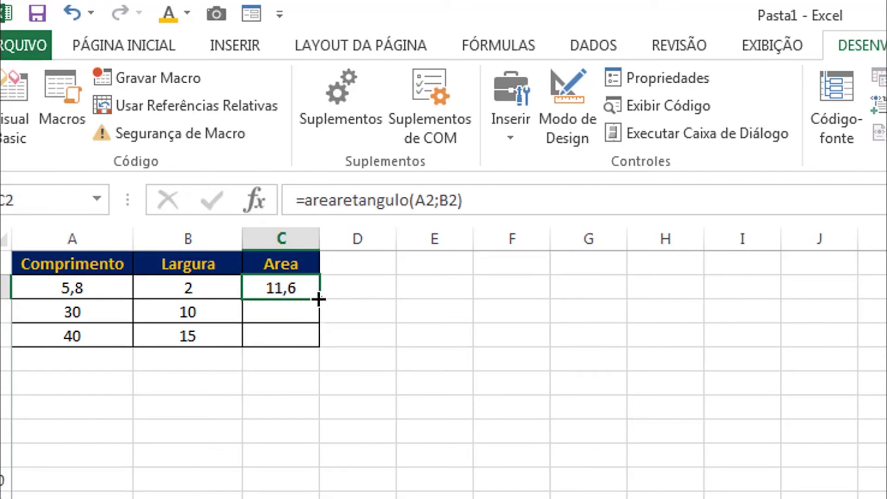
left_click_drag(318, 299, 317, 346)
left_click(390, 365)
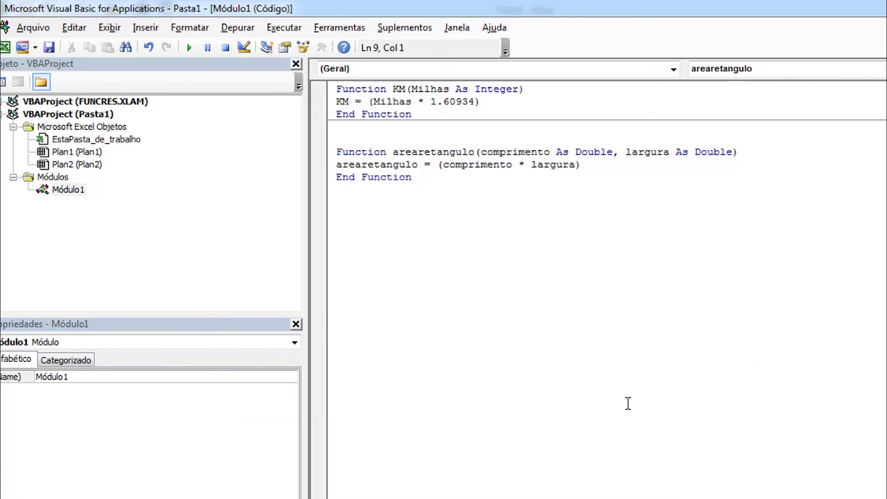
Return to the Pasta1 workbook and open the Arquivo Informações page
left_click(193, 491)
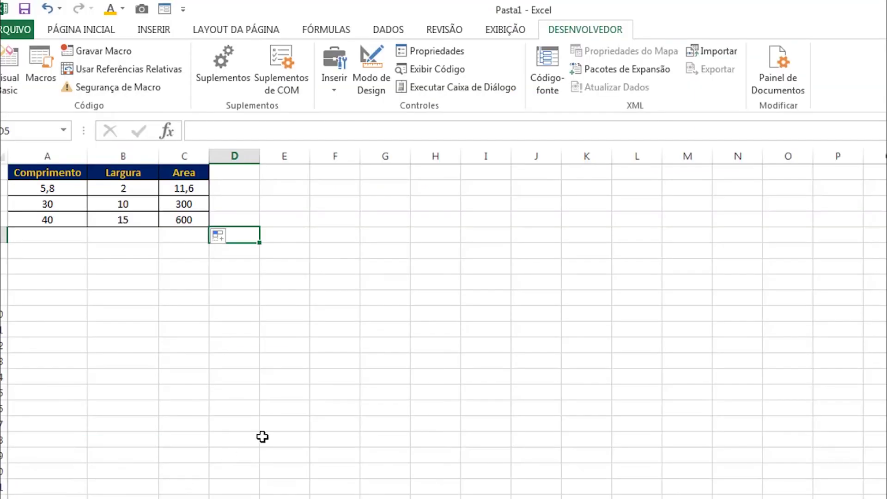
left_click(295, 375)
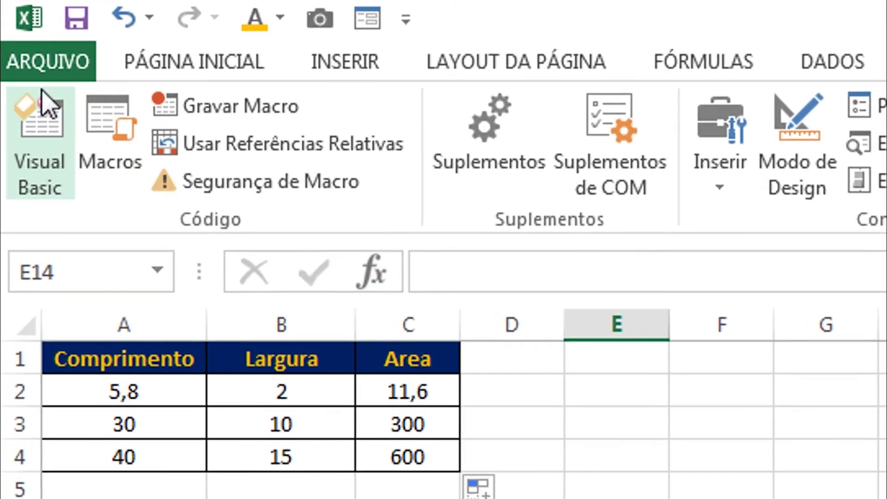
left_click(16, 29)
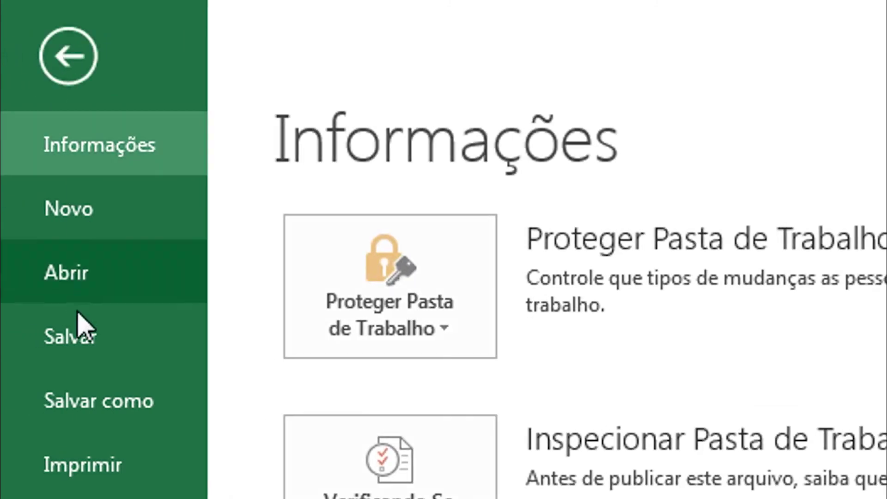
Save the workbook to the computer as Pasta1.xlsm, a macro-enabled Excel workbook
left_click(94, 408)
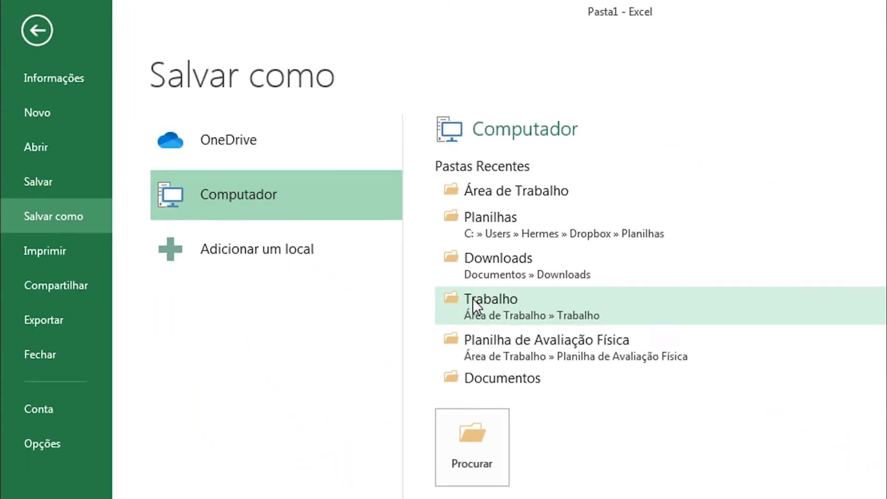
left_click(473, 298)
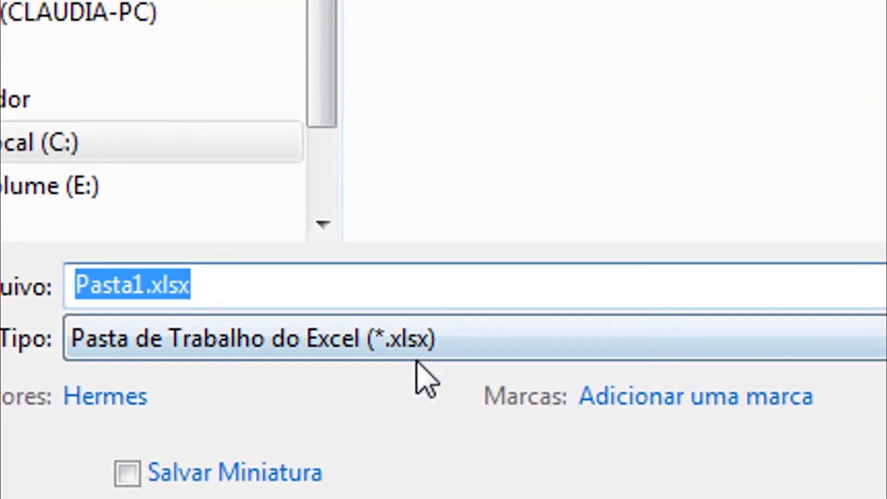
left_click(415, 324)
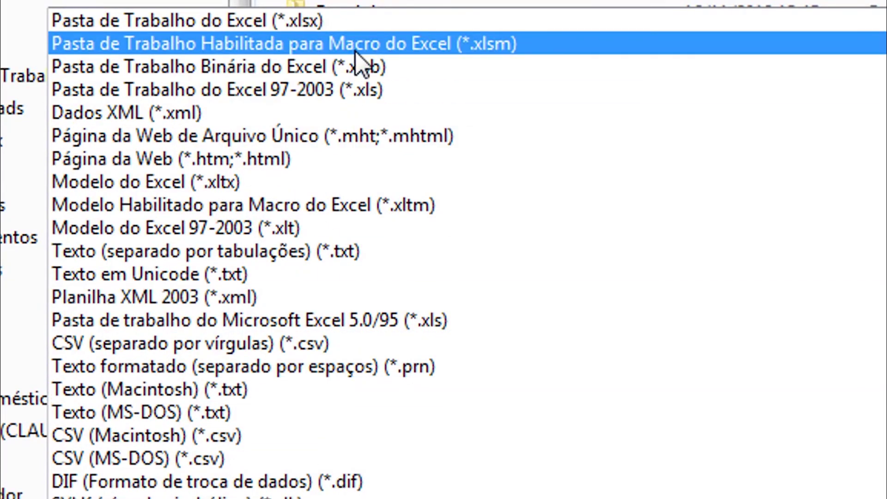
left_click(396, 45)
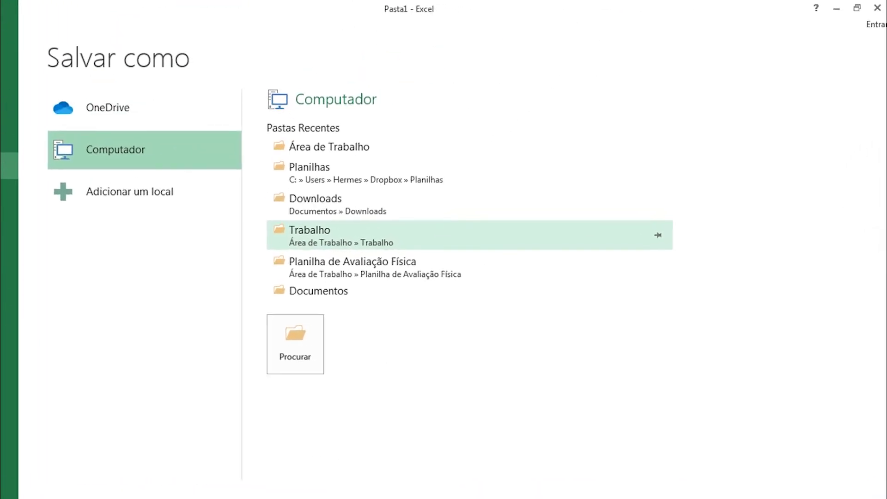
left_click(305, 282)
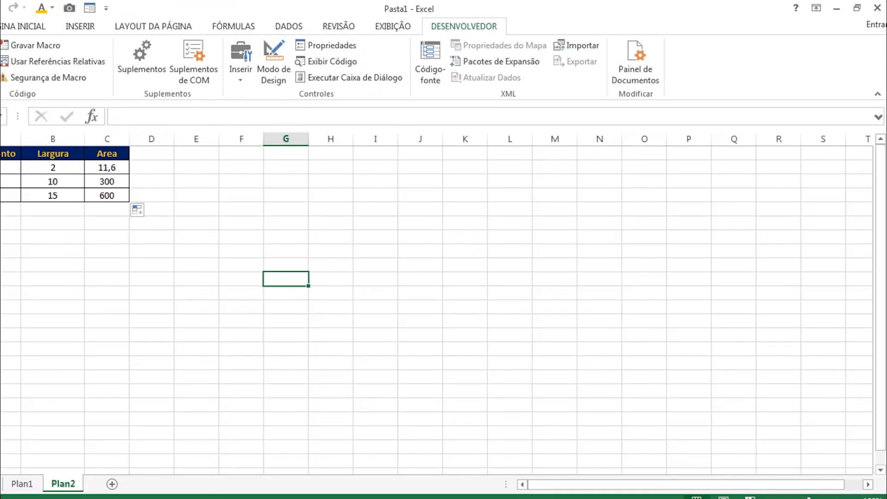
Bring back the VBA editor showing Módulo1 with the KM and arearetangulo functions
left_click(293, 439)
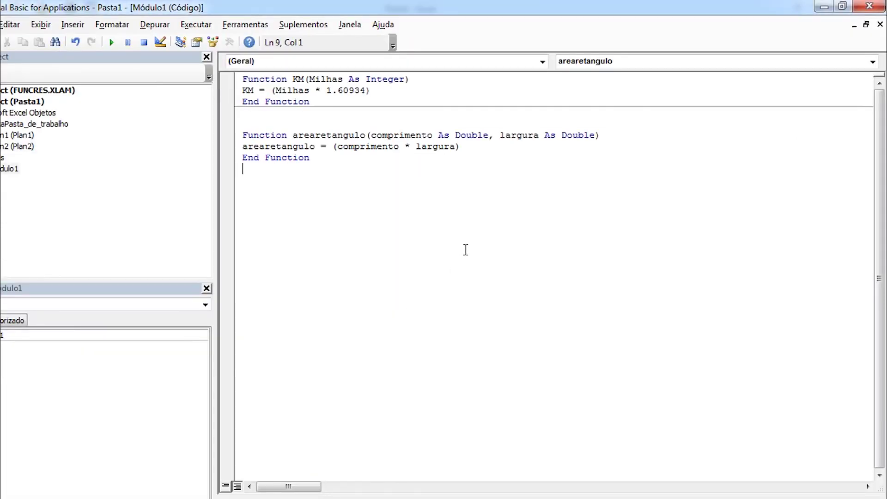